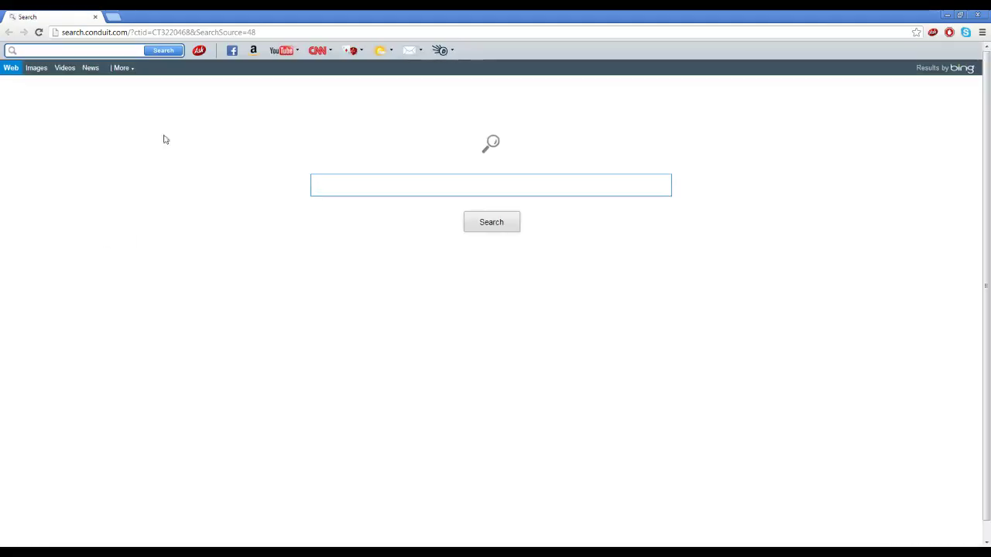
# Go to Google and search for 'Linksys Cisco IP'.
pyautogui.click(233, 33)
pyautogui.write('google.com')
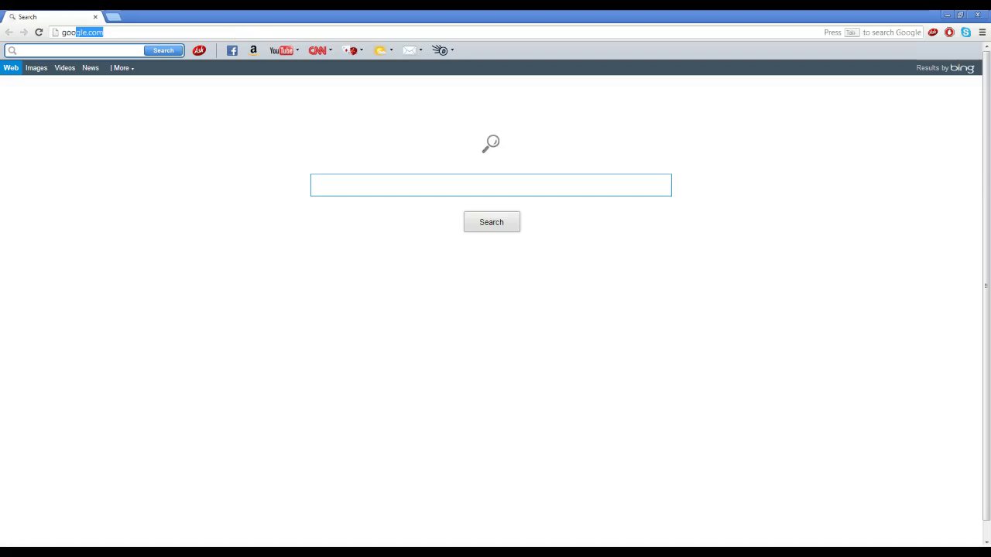
pyautogui.press('Return')
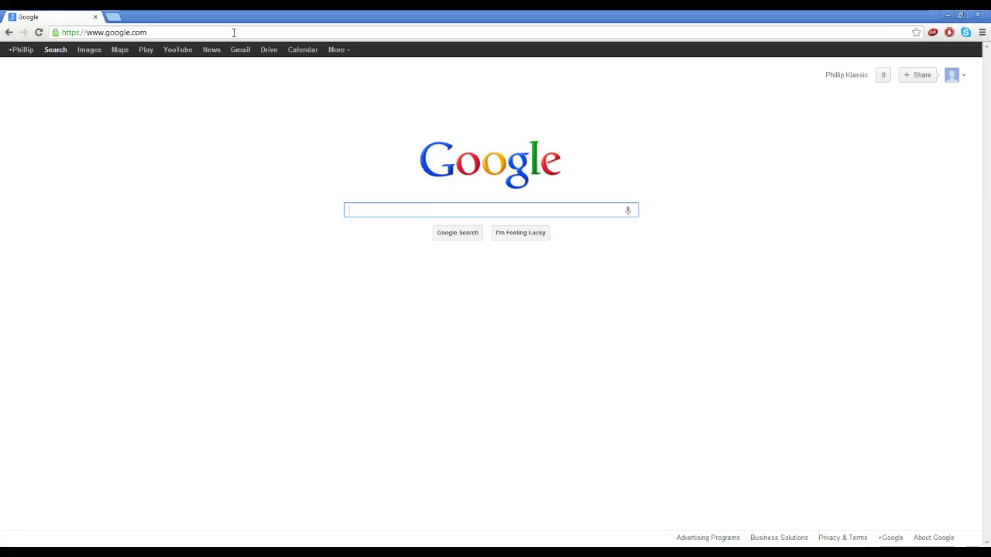
pyautogui.write('Linksys')
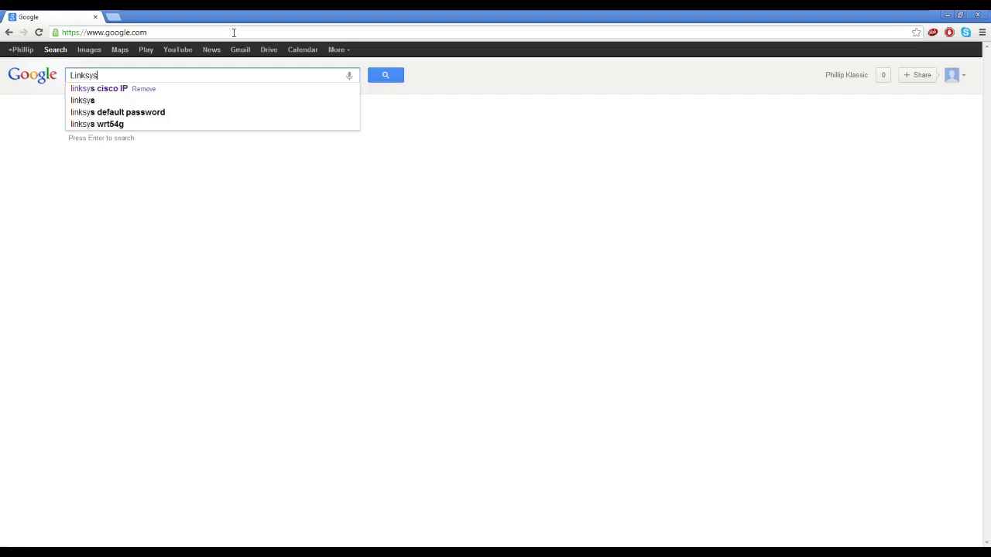
pyautogui.write(' Cisco IP')
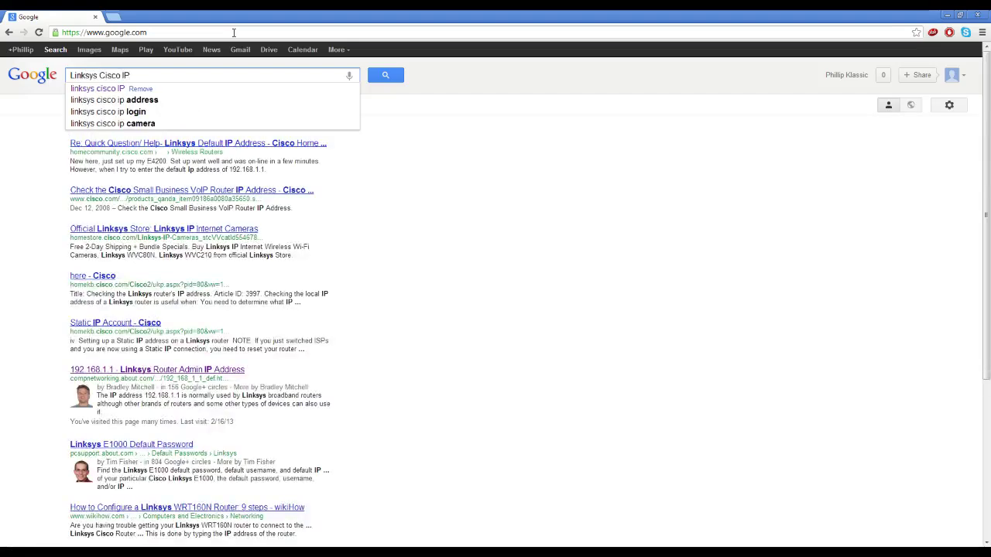
pyautogui.press('Return')
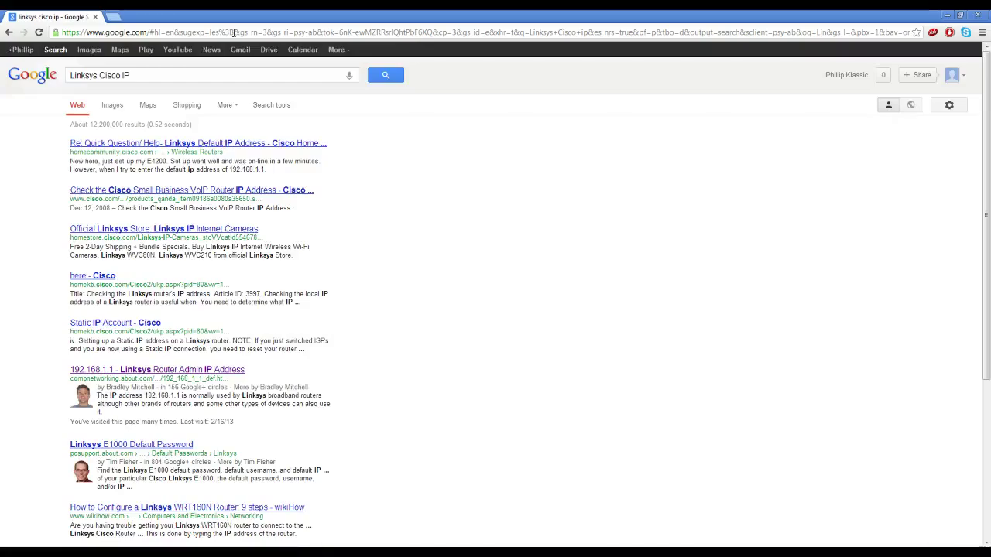
# Open the About.com article and copy its 192.168.1.1 heading address.
pyautogui.click(161, 369)
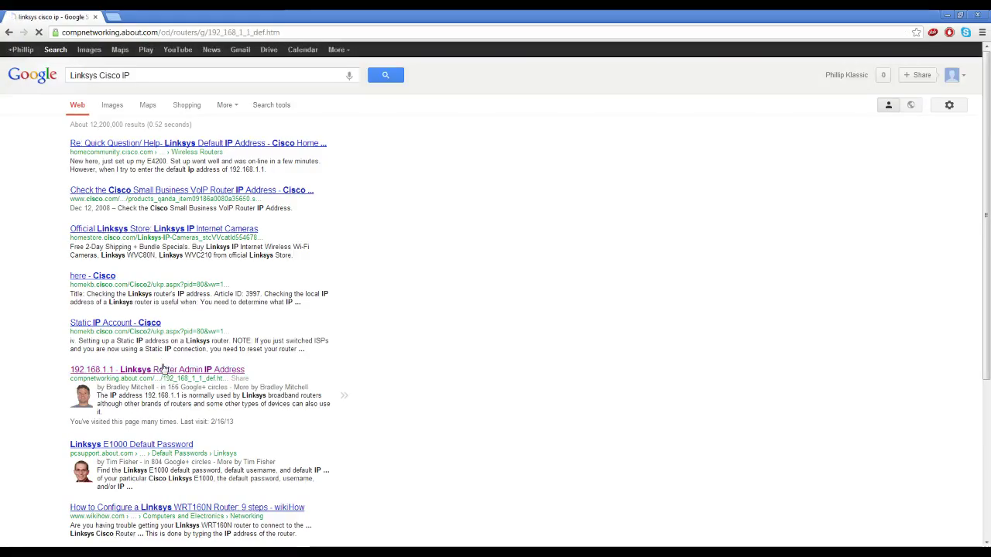
pyautogui.moveTo(285, 125); pyautogui.dragTo(243, 126)
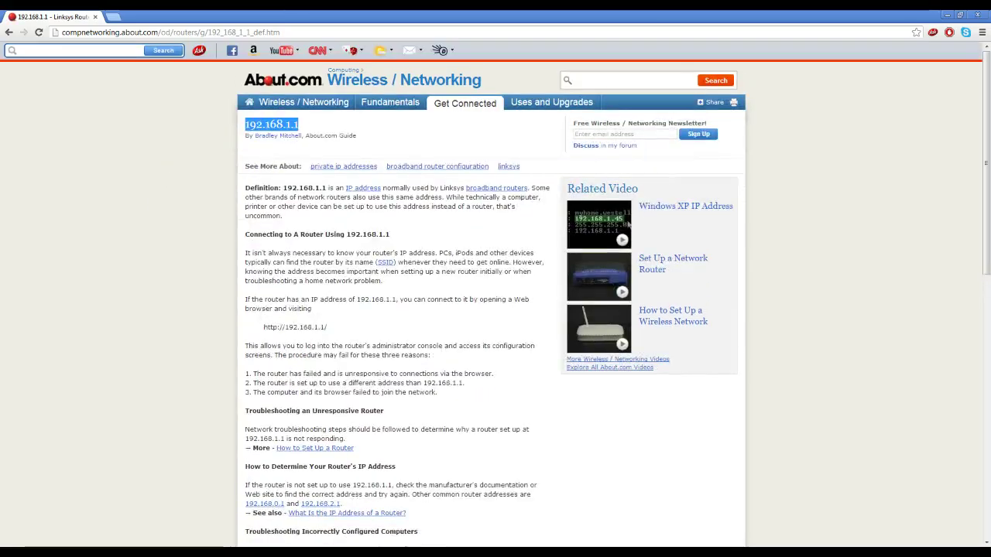
pyautogui.rightClick(264, 126)
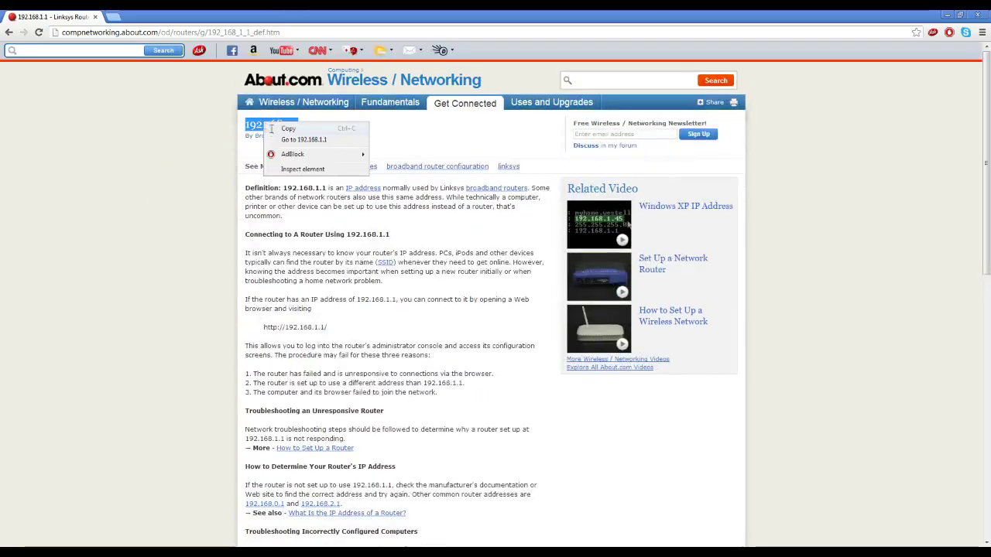
pyautogui.click(288, 129)
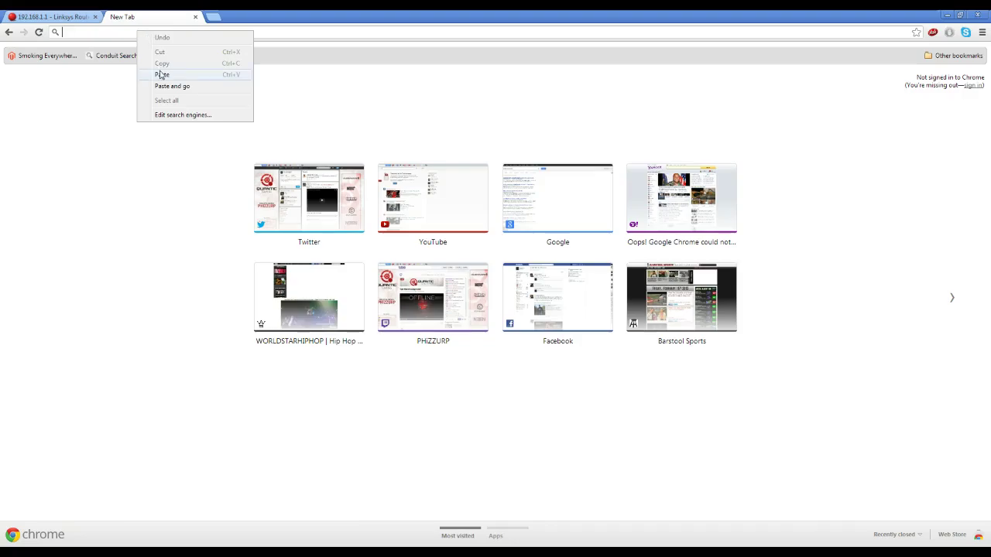
# Paste 192.168.1.1 into the new tab and log into the router as admin with its password.
pyautogui.click(164, 75)
pyautogui.press('Return')
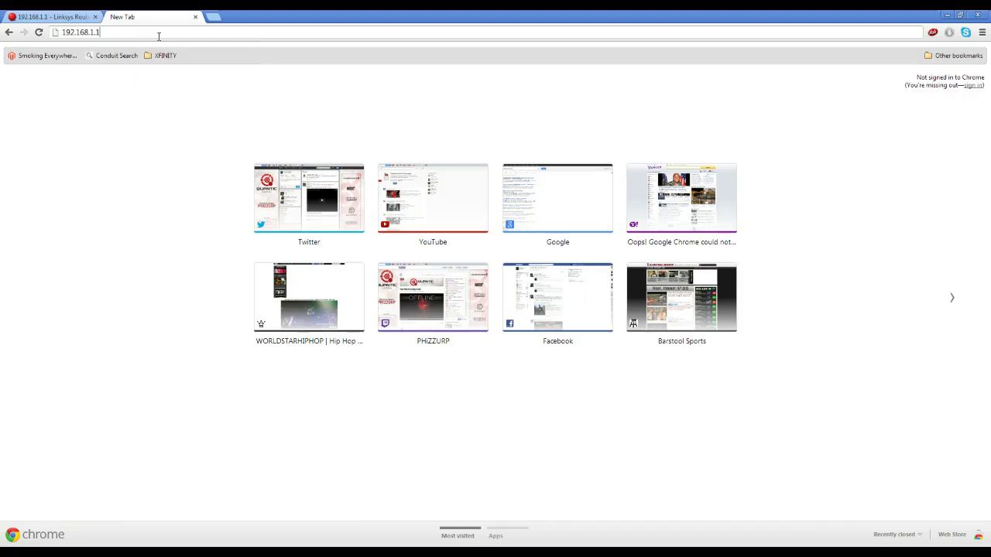
pyautogui.click(497, 307)
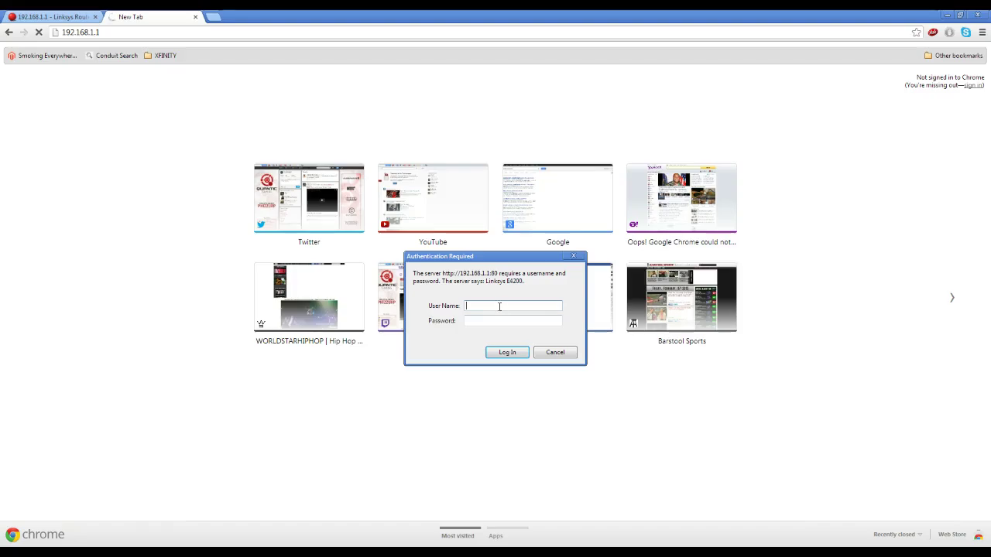
pyautogui.write('admin')
pyautogui.press('Return')
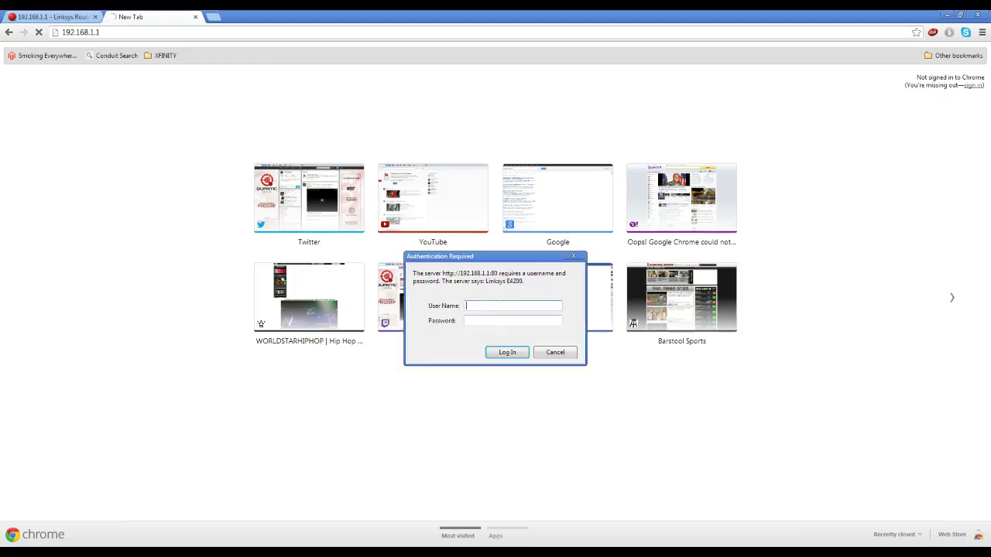
pyautogui.write('admin')
pyautogui.press('Tab')
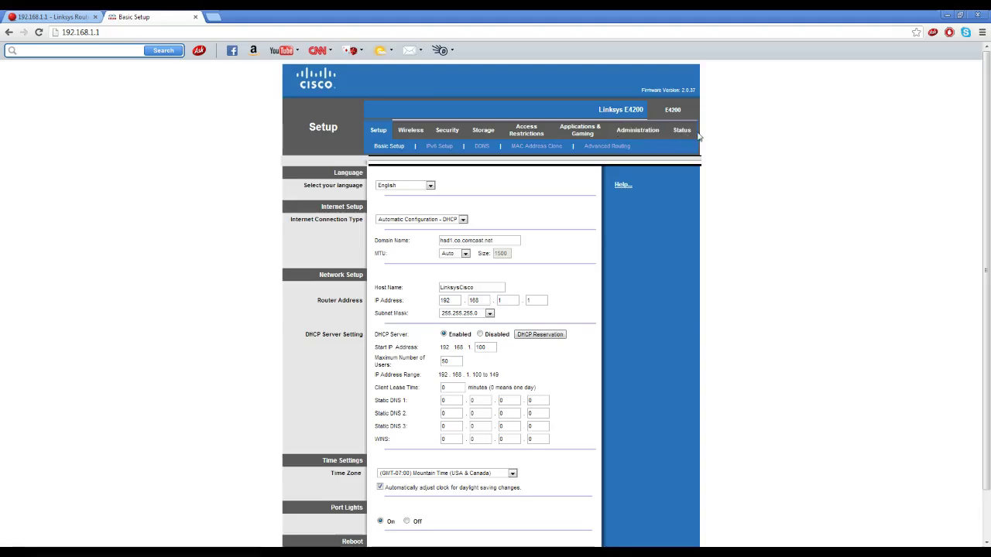
# Look over the Basic Setup page, then go to the MAC Address Clone settings under Setup.
pyautogui.scroll(-3, 170, 369)
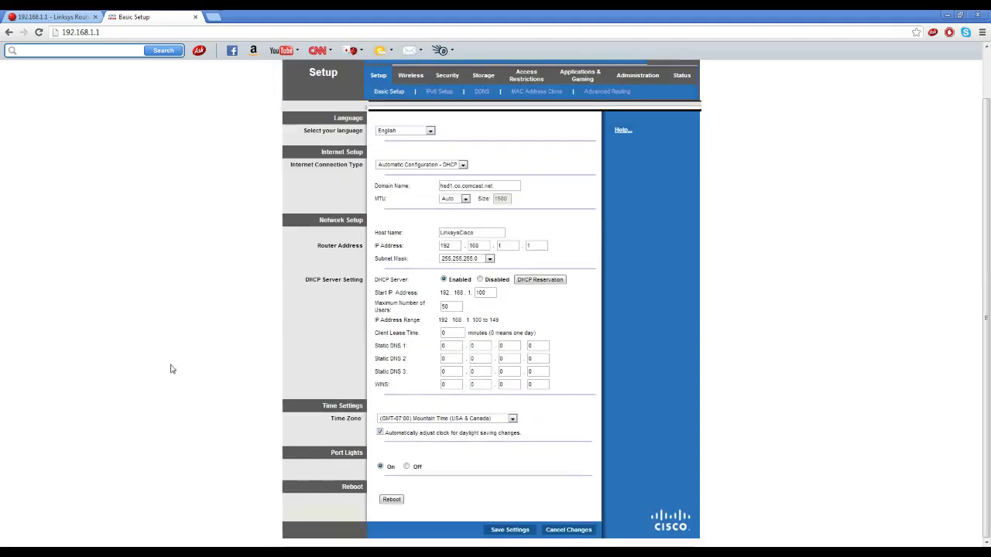
pyautogui.scroll(3, 144, 309)
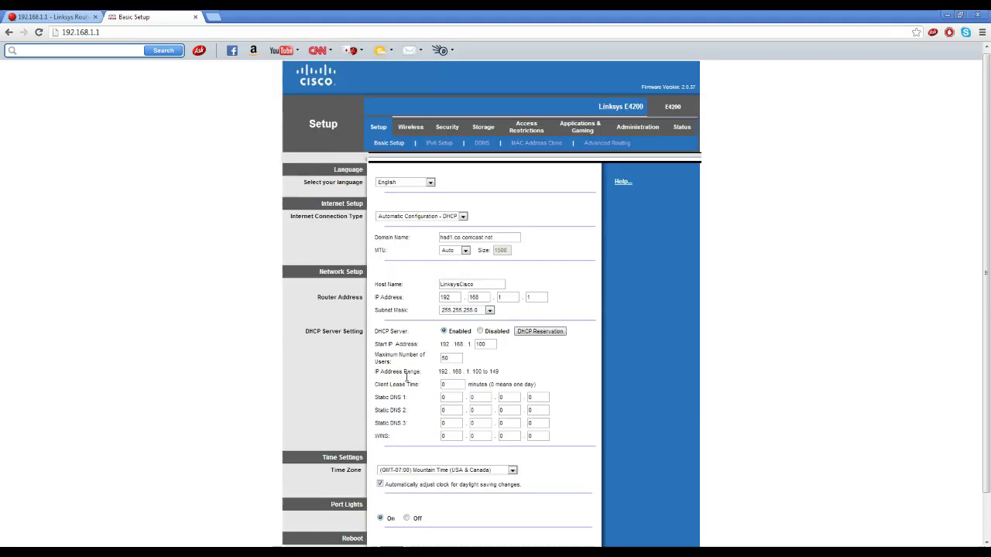
pyautogui.click(554, 146)
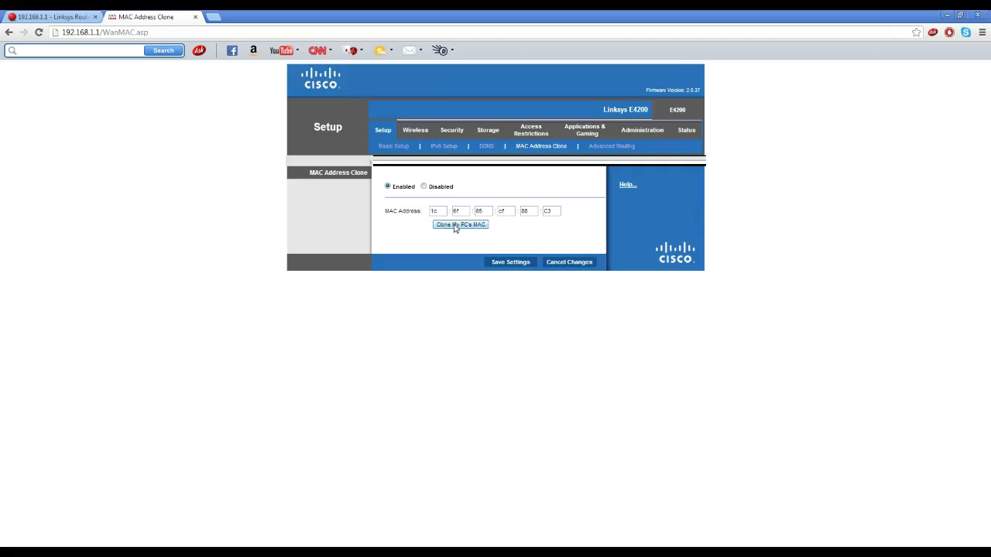
# Change the cloned MAC address's last byte from C3 to B2, then open a new tab.
pyautogui.click(558, 210)
pyautogui.press('BackSpace')
pyautogui.press('BackSpace')
pyautogui.write('D4')
pyautogui.press('BackSpace')
pyautogui.write('6')
pyautogui.press('BackSpace')
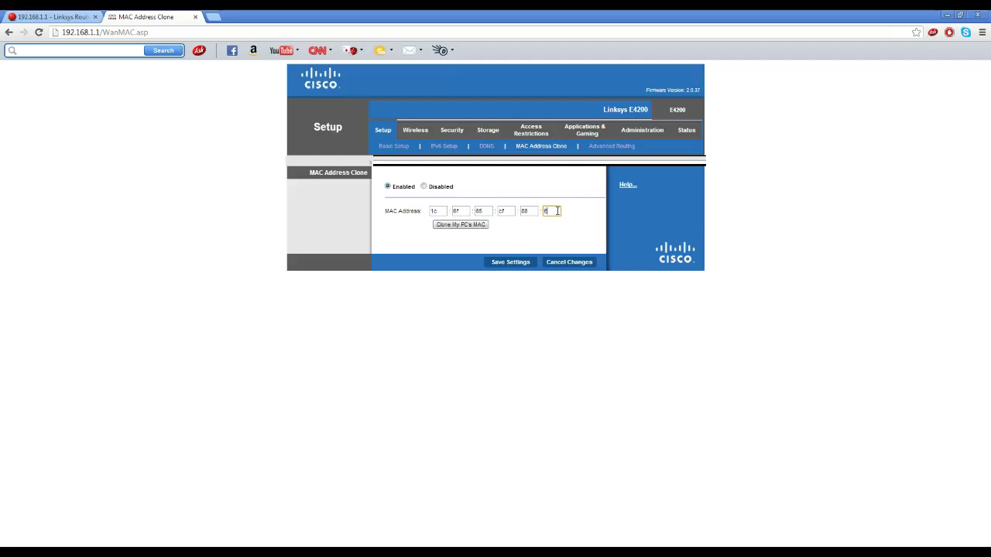
pyautogui.write('6')
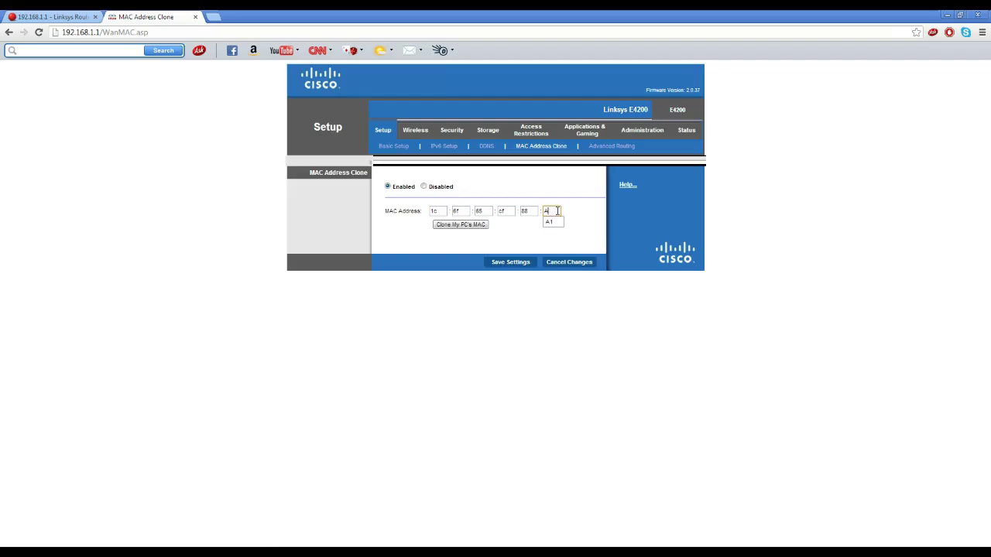
pyautogui.press('BackSpace')
pyautogui.write('B2')
pyautogui.click(215, 17)
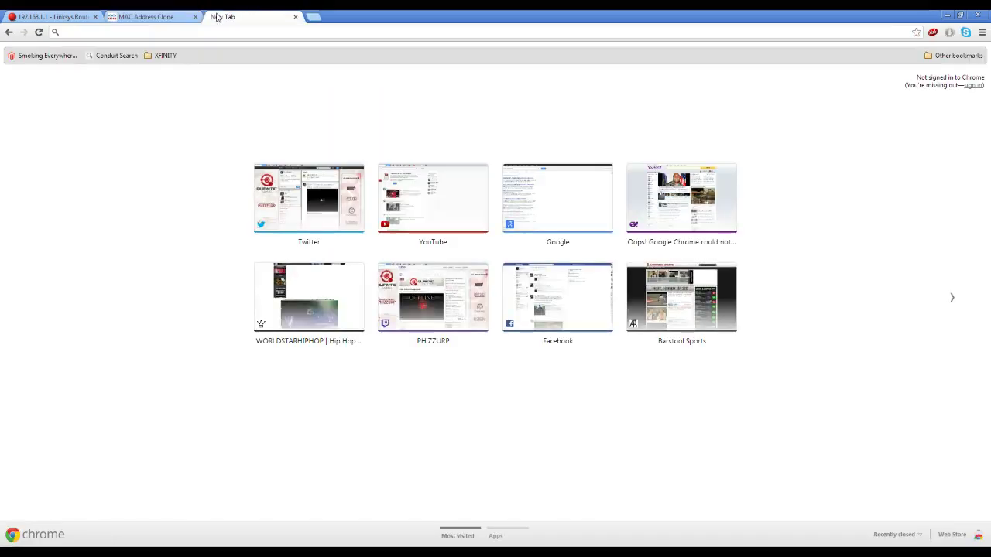
pyautogui.write('ipchicken.com')
pyautogui.press('Return')
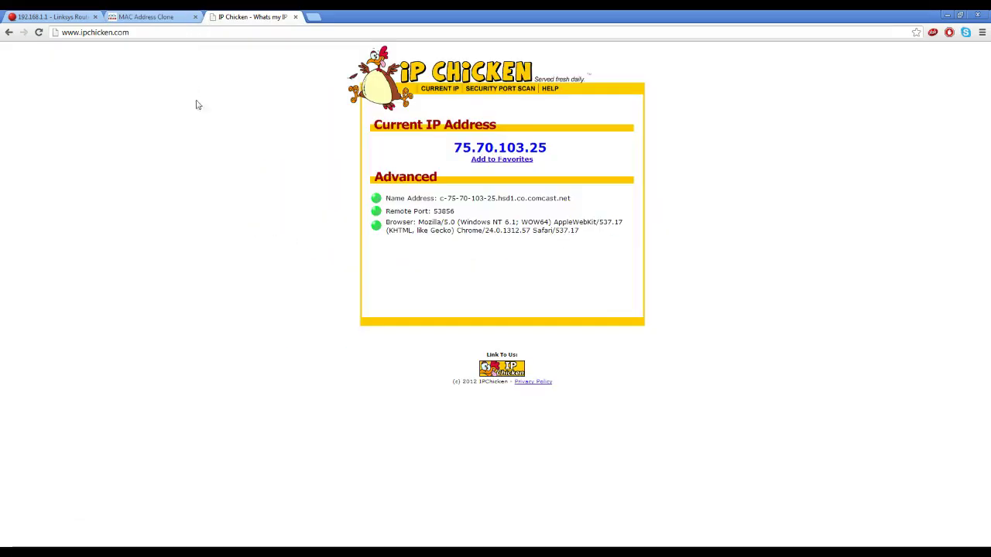
pyautogui.moveTo(435, 150); pyautogui.dragTo(560, 152)
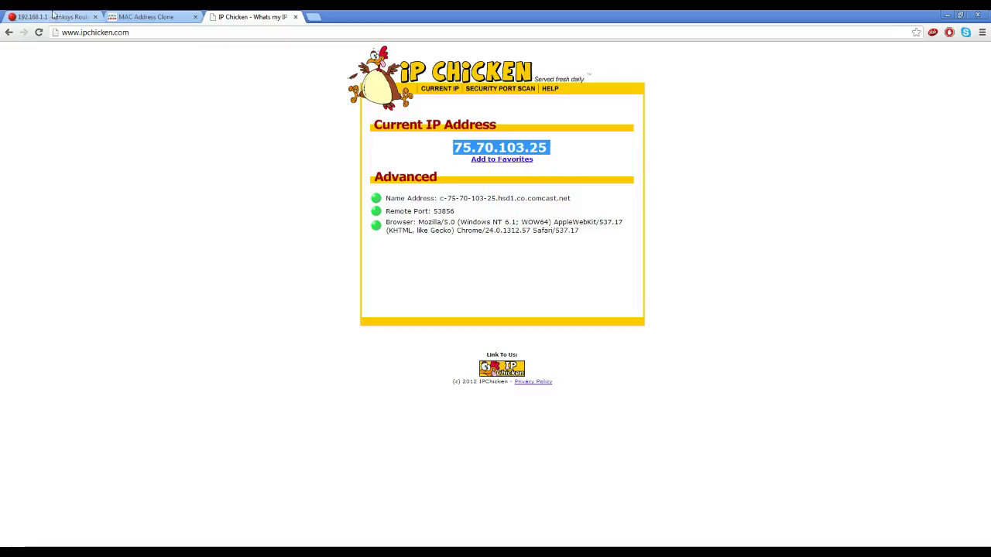
pyautogui.click(409, 153)
pyautogui.click(187, 15)
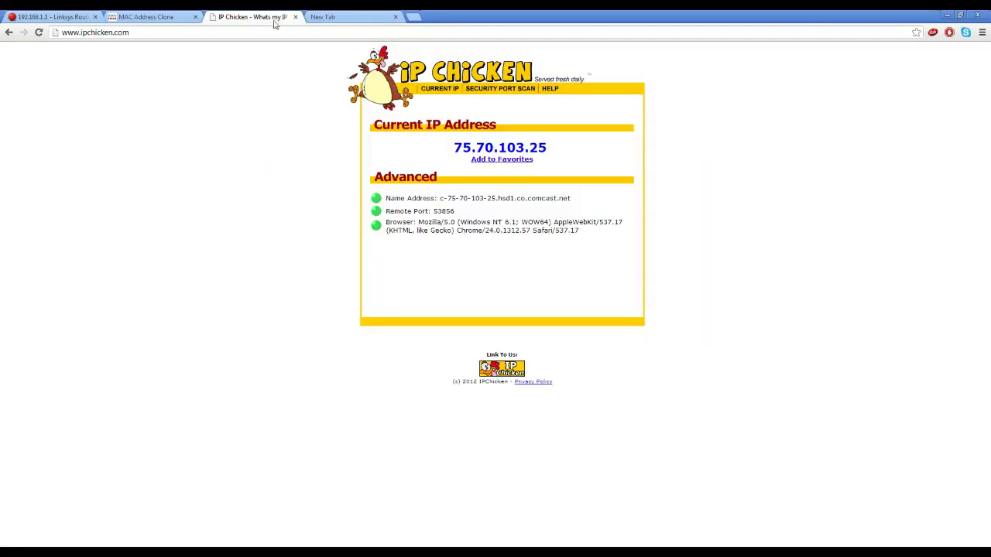
# Switch to the empty New Tab showing most visited sites.
pyautogui.click(317, 18)
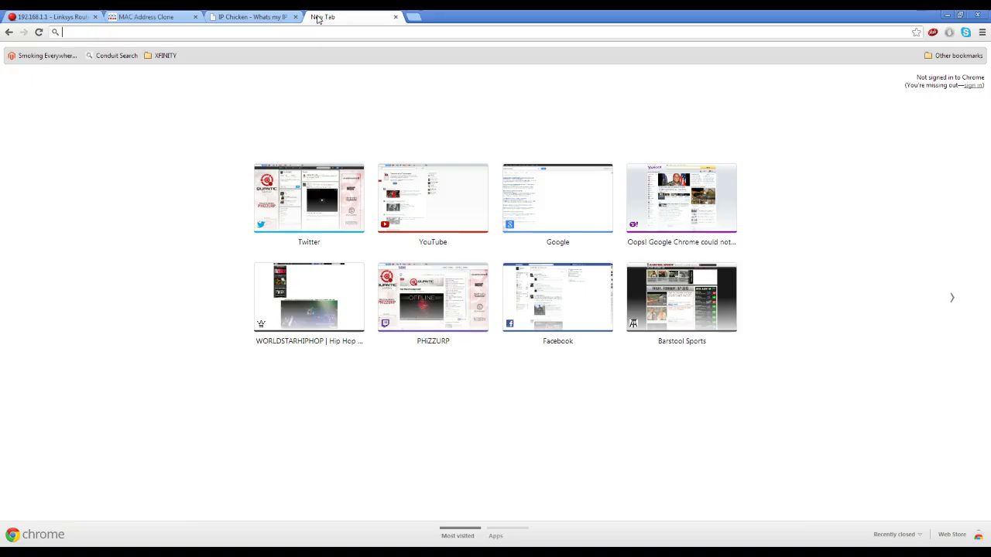
pyautogui.click(167, 15)
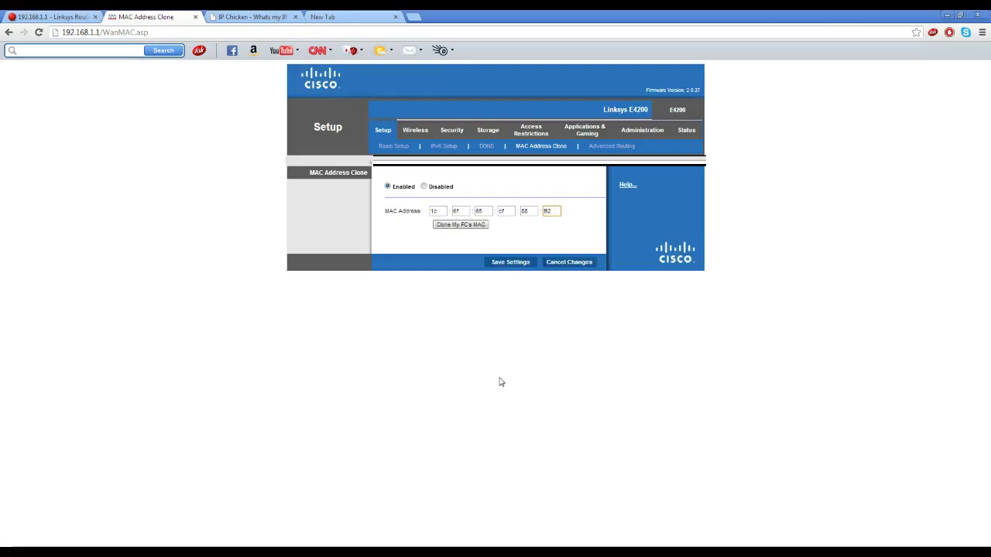
pyautogui.click(230, 16)
pyautogui.click(330, 16)
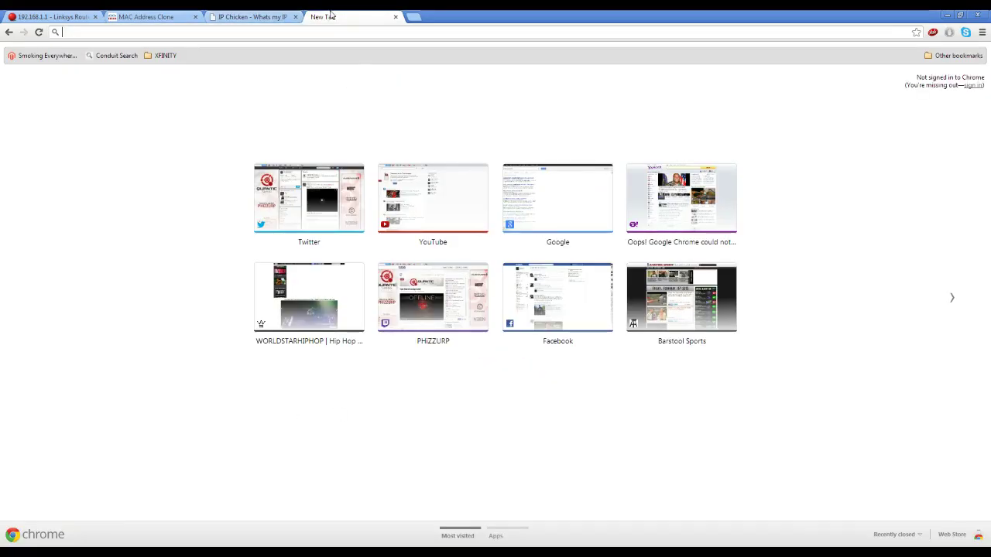